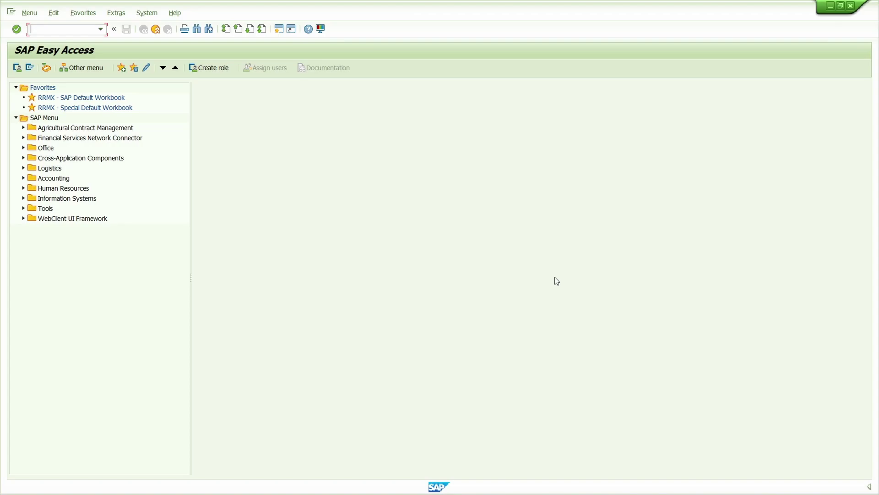
- Start SE16N and load table TSTC into the General Table Display
left_click(61, 29)
type("se16n")
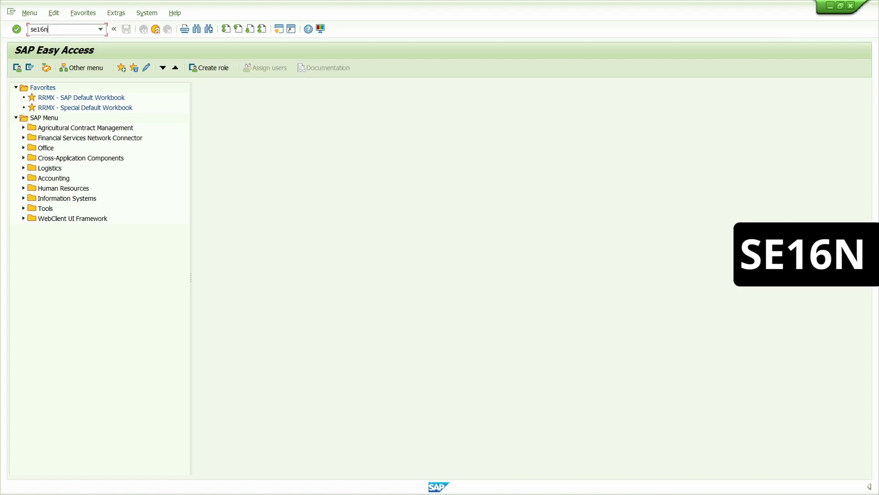
key("Return")
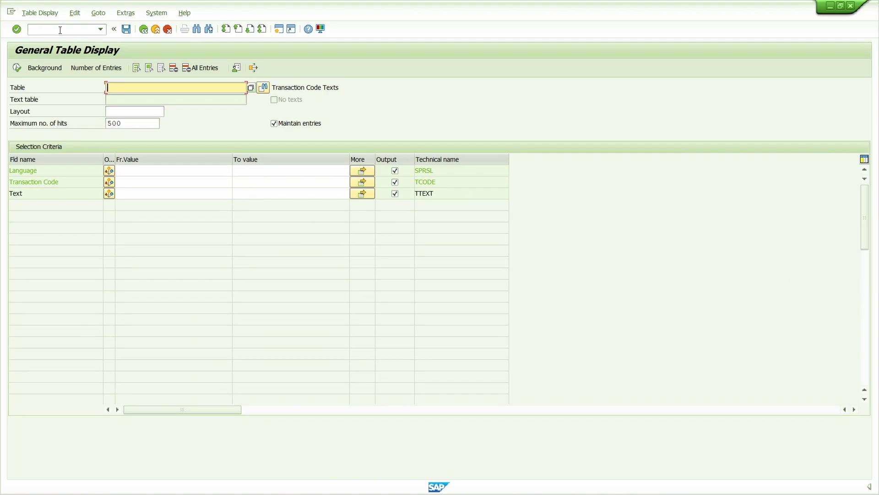
type("tstc")
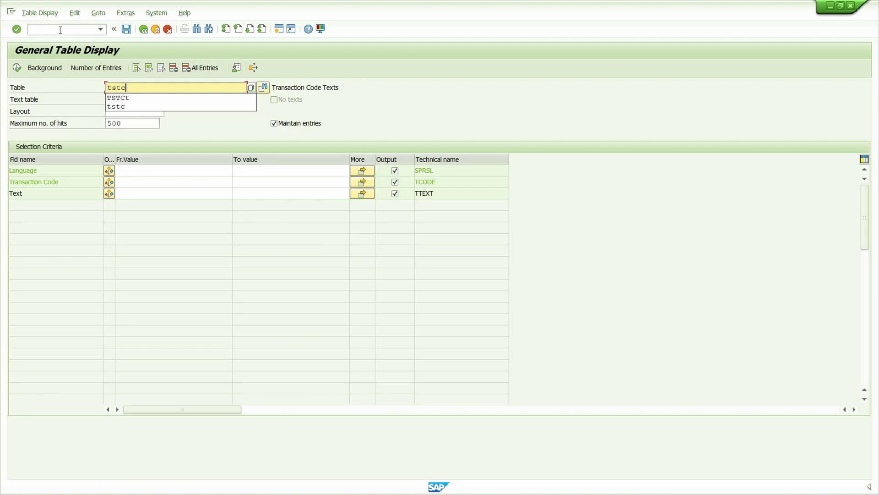
key("Return")
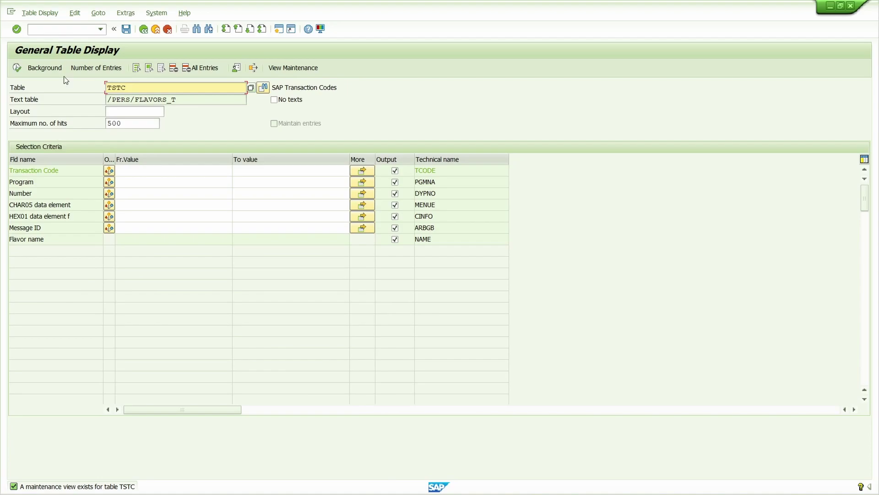
- Count TSTC's 155.159 entries, then execute to list 500 transaction-code hits
left_click(96, 68)
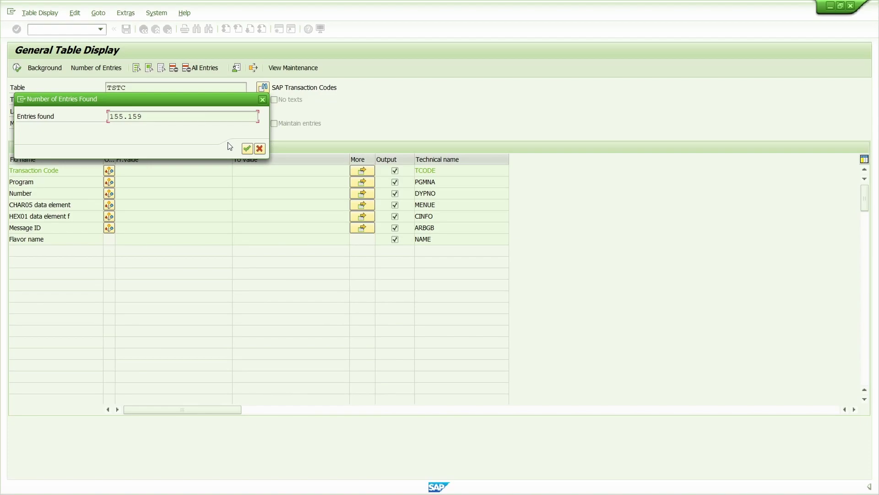
key("Return")
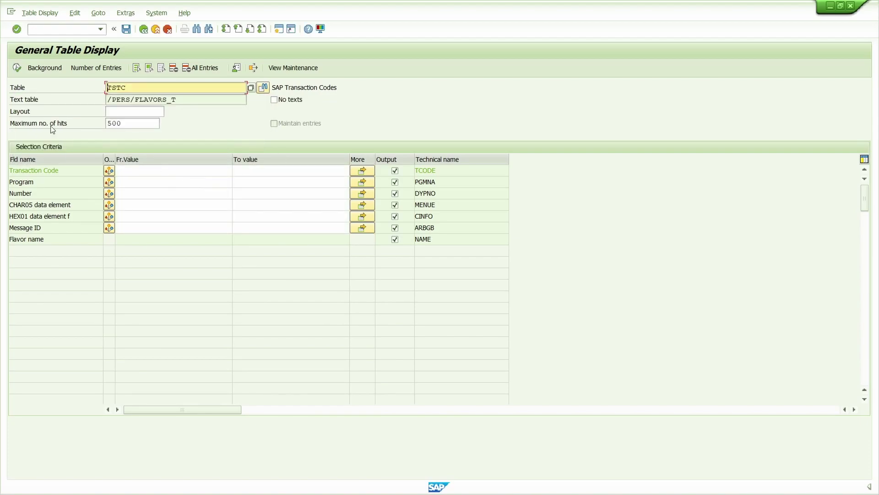
left_click(18, 69)
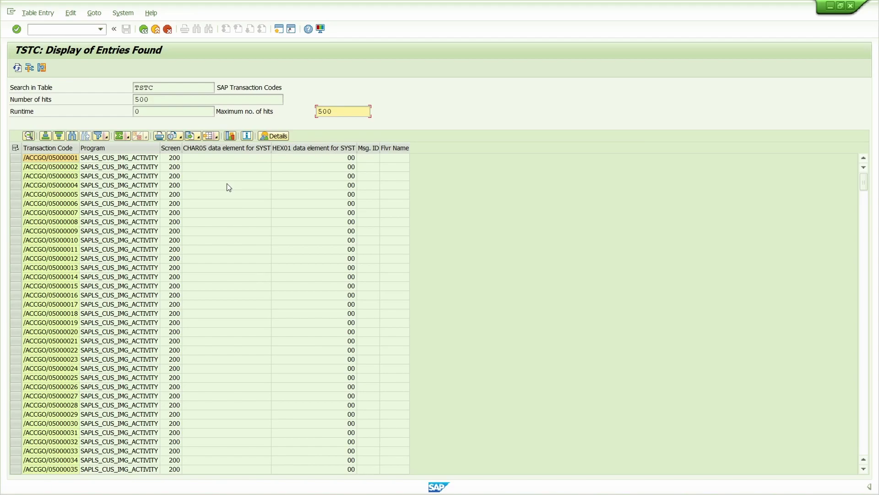
- Change the table to TSTCT, filter Language to EN, and count its 101.183 entries
left_click(143, 29)
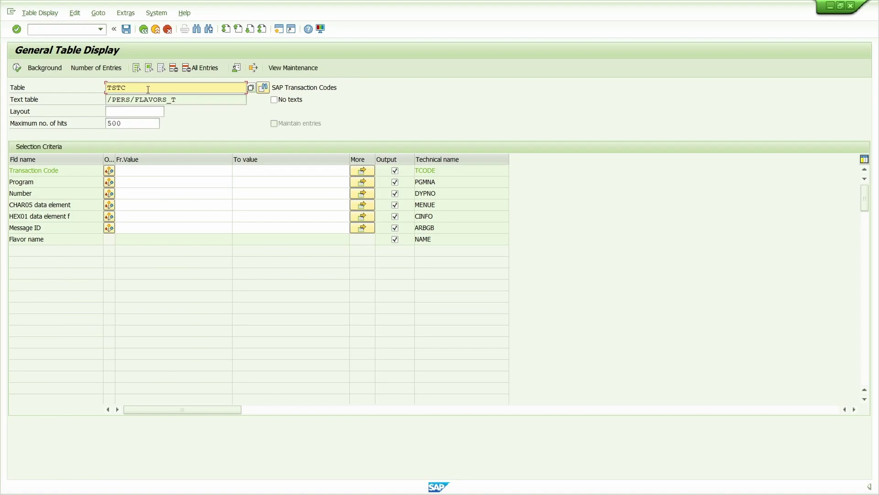
type("T")
key("Return")
left_click(157, 173)
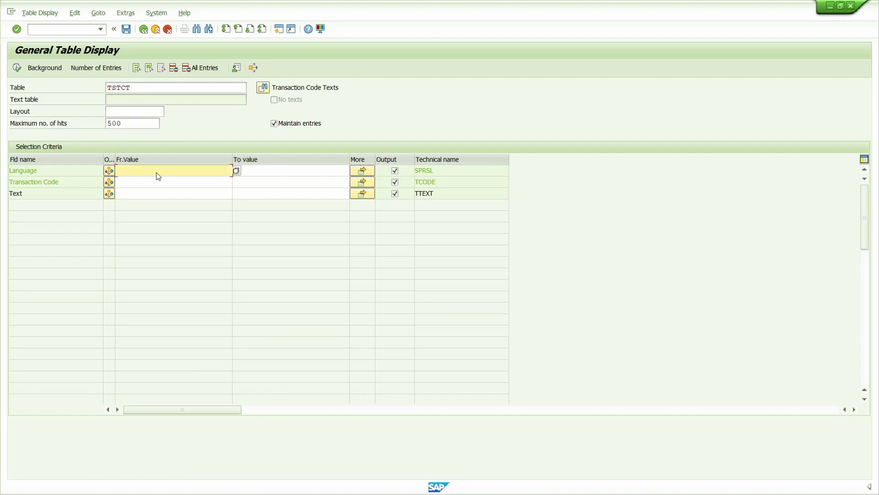
type("en")
left_click(91, 69)
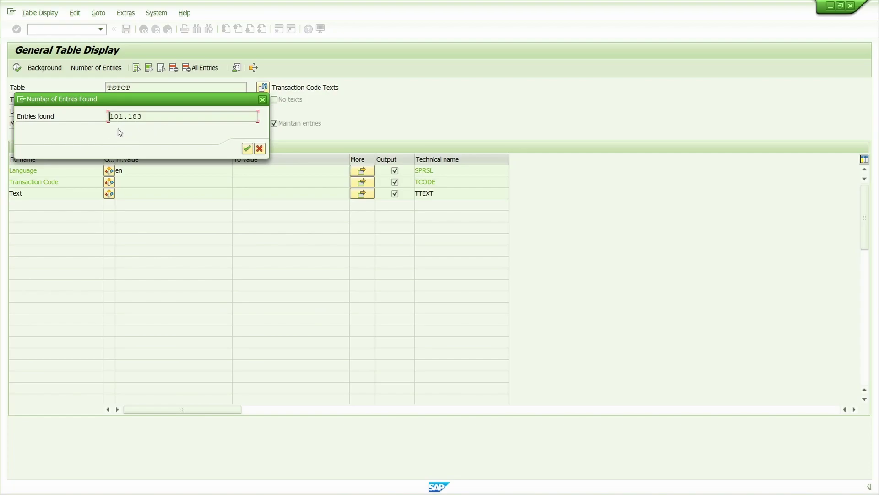
left_click(261, 148)
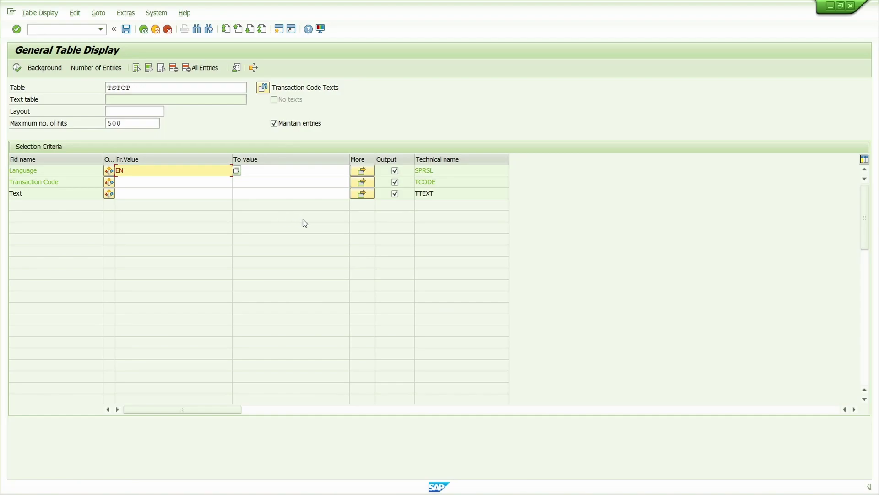
- Filter the TSTCT Text field by the *vendor* pattern and execute, listing 66 entries
left_click(366, 195)
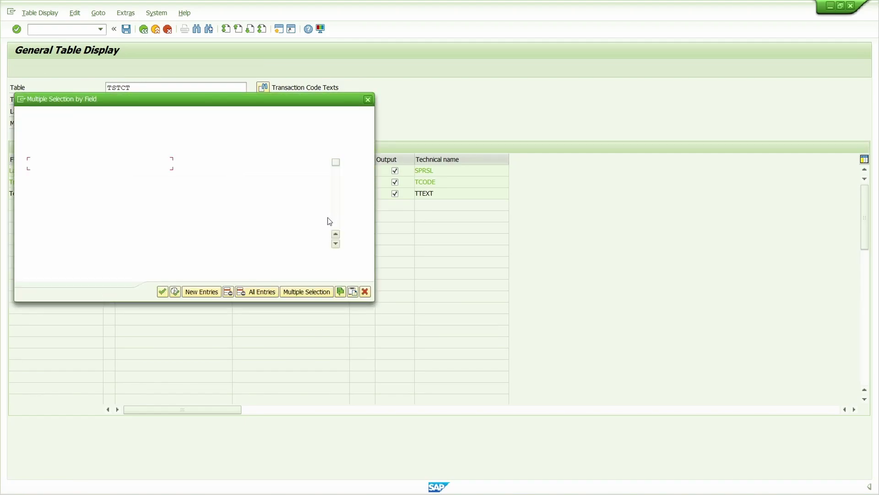
type("*vendor*")
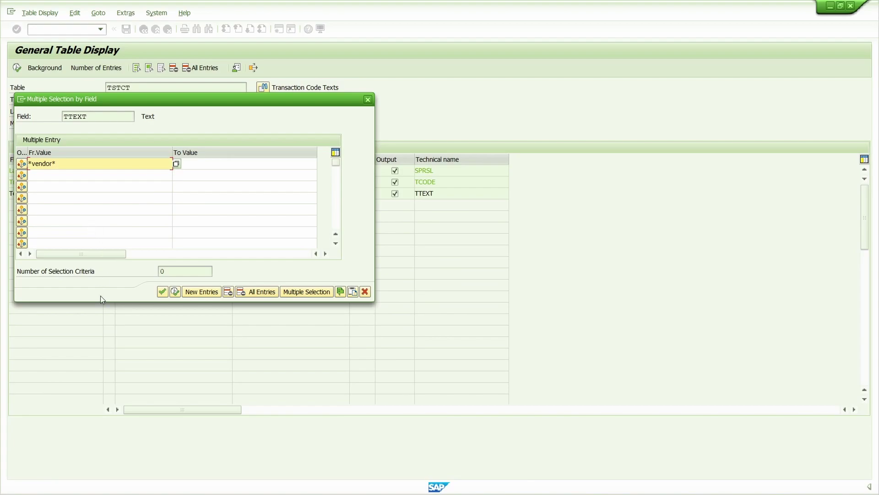
left_click(163, 292)
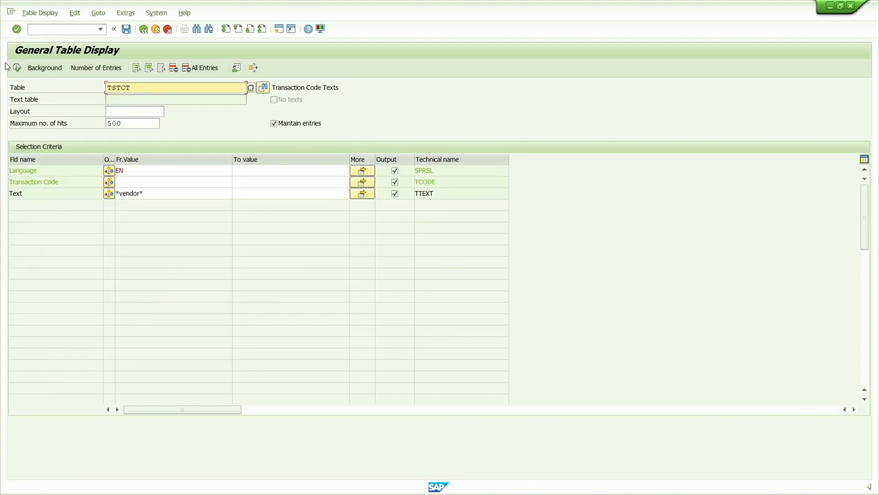
left_click(17, 69)
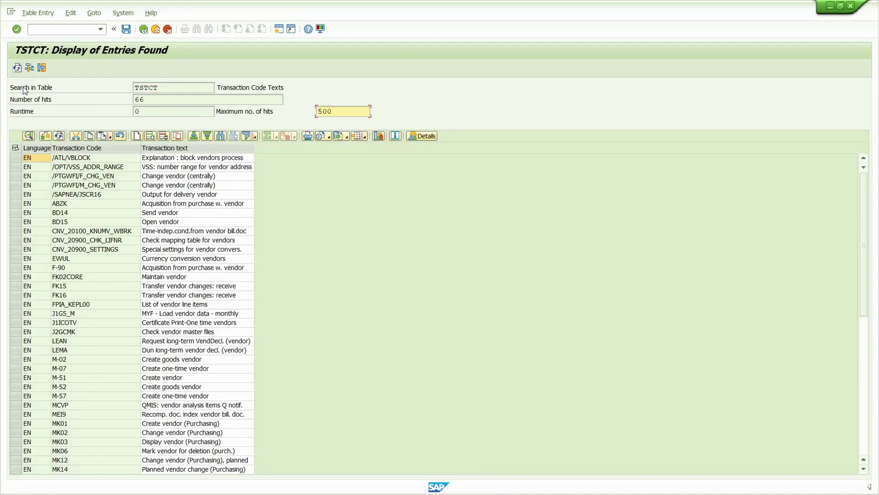
- Find S_ALR_87010037 'List of vendor addresses' among the 66 results and copy its code
scroll(129, 314, "down", 5)
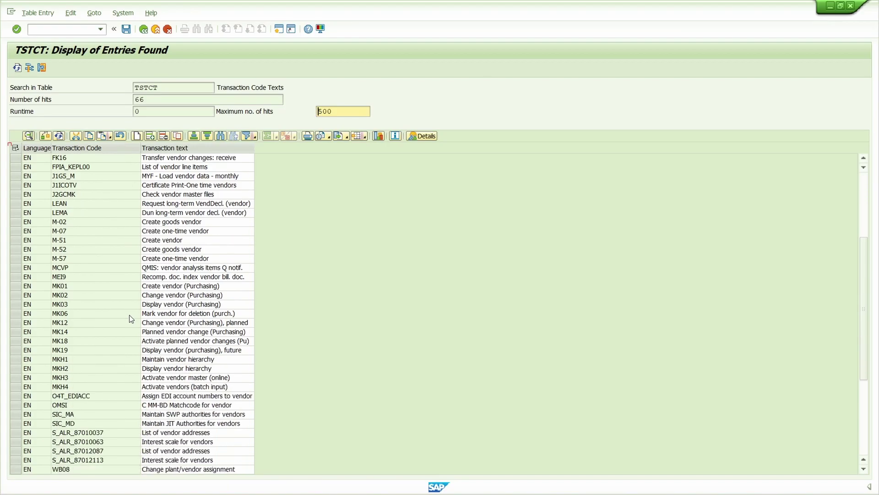
scroll(129, 315, "up", 5)
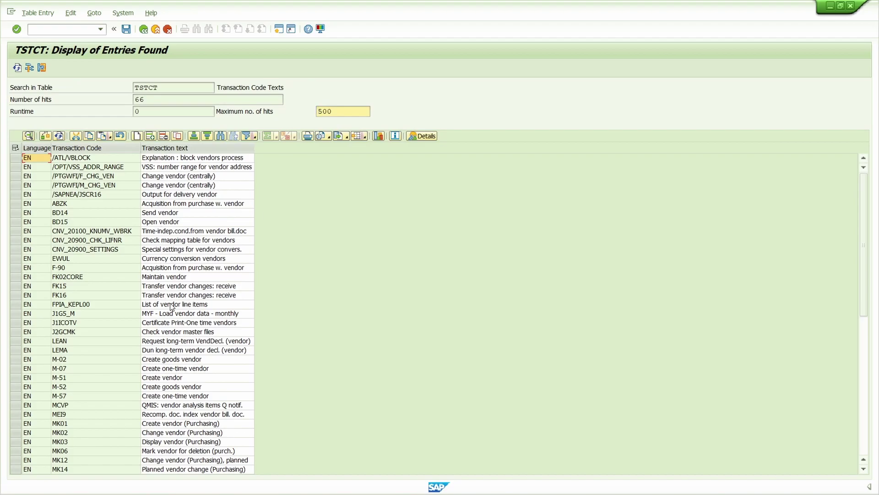
scroll(171, 307, "down", 7)
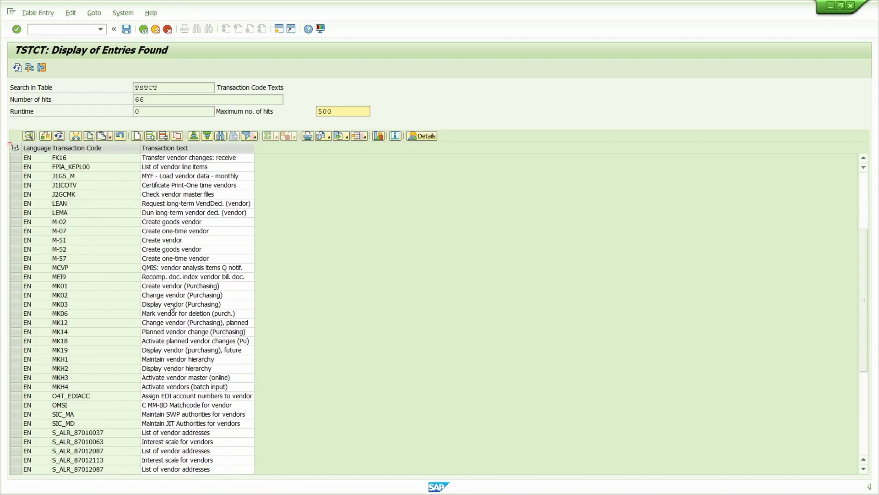
scroll(172, 306, "down", 1)
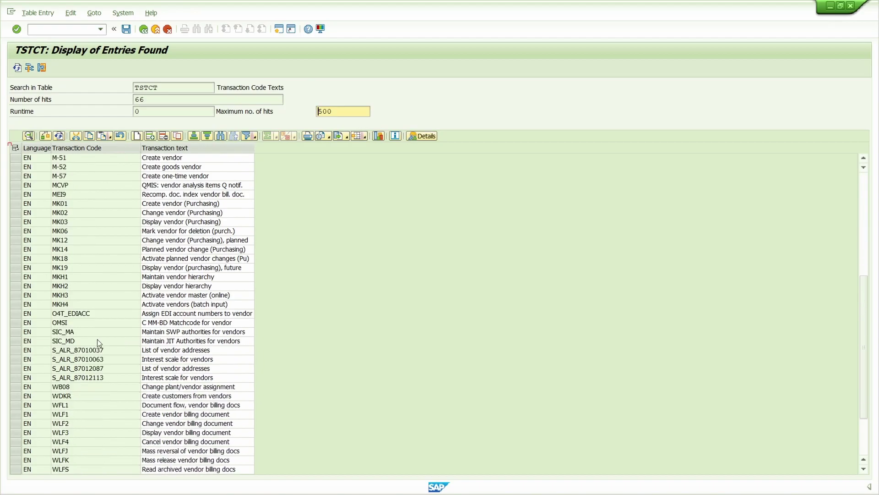
left_click(83, 351)
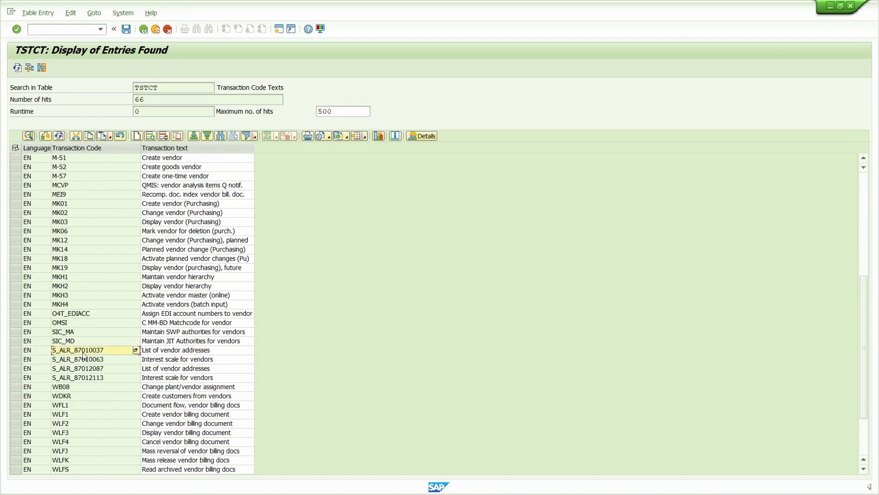
left_click(84, 353)
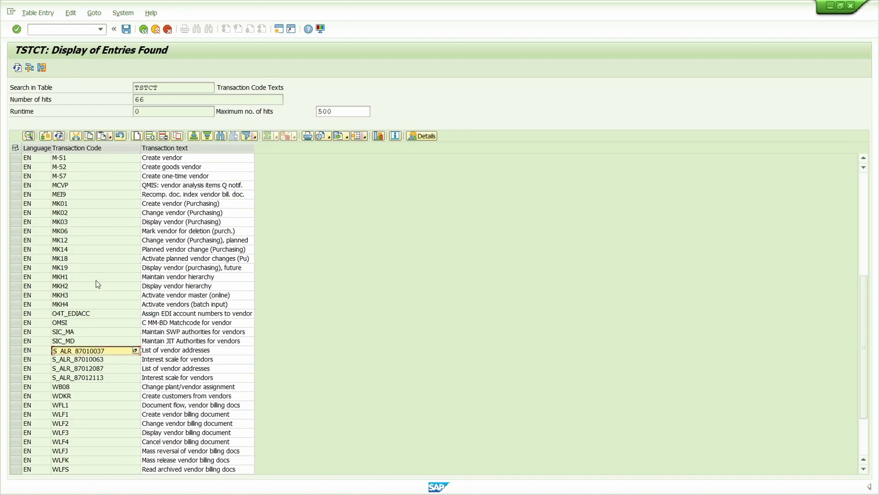
- Run S_ALR_87010037 from Easy Access with a maximum of 100 datasets
key("shift+F3")
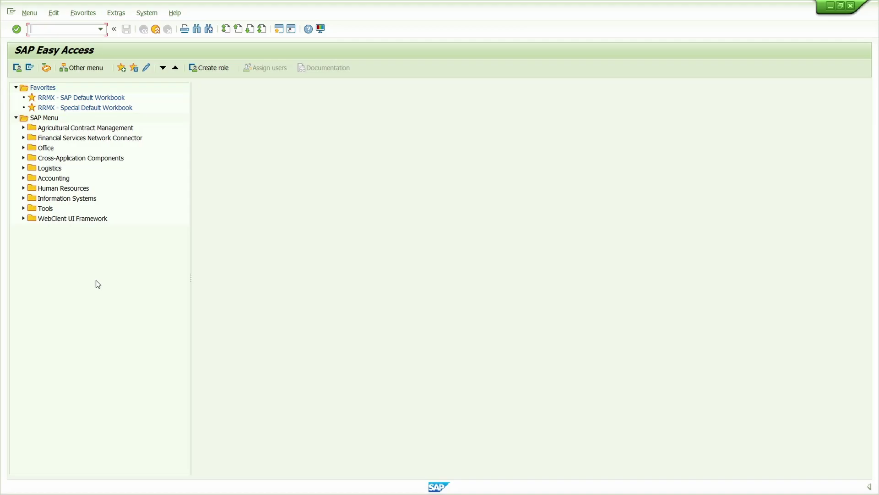
key("ctrl+v")
key("Return")
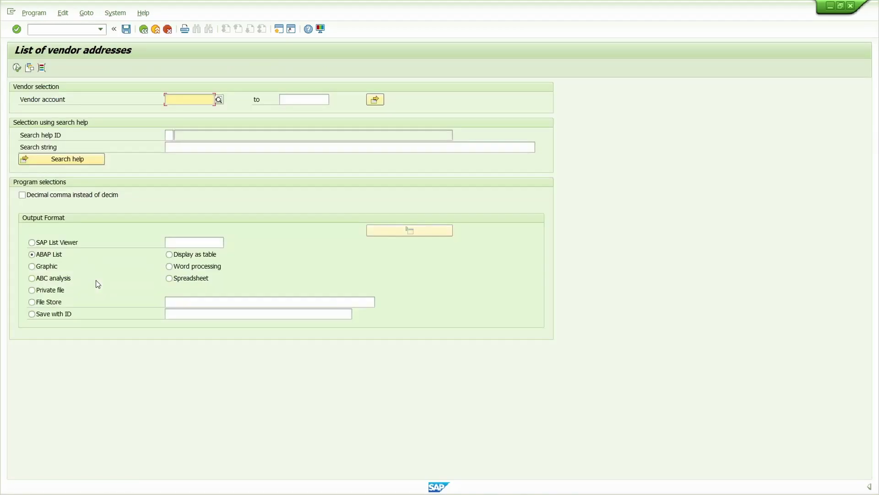
left_click(16, 70)
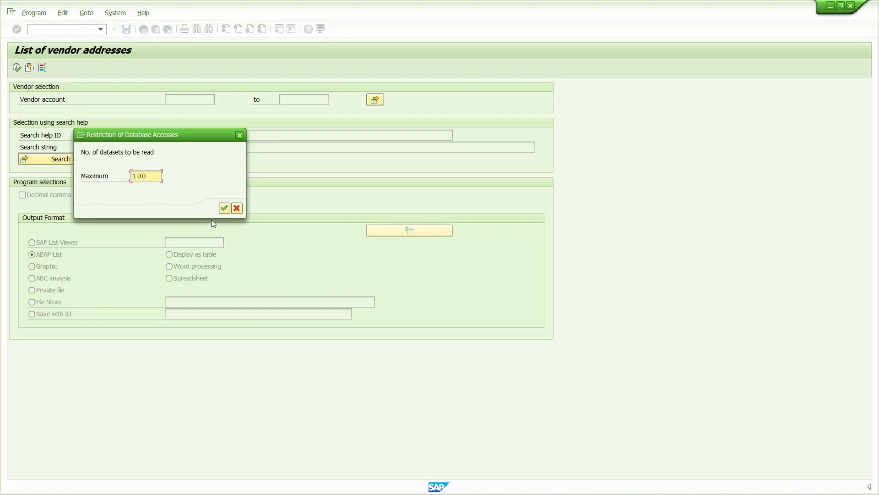
left_click(222, 210)
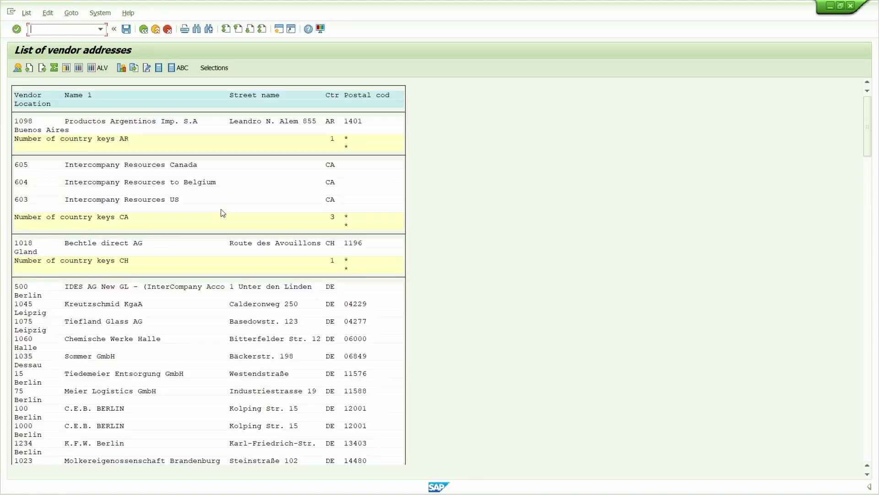
- Display the vendor address report in the ALV List Viewer grid
left_click(98, 67)
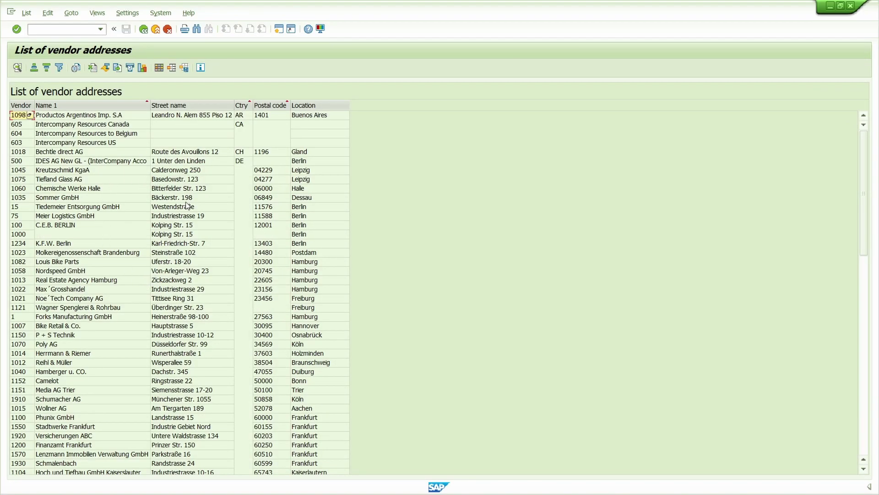
left_click(513, 142)
key("Tab")
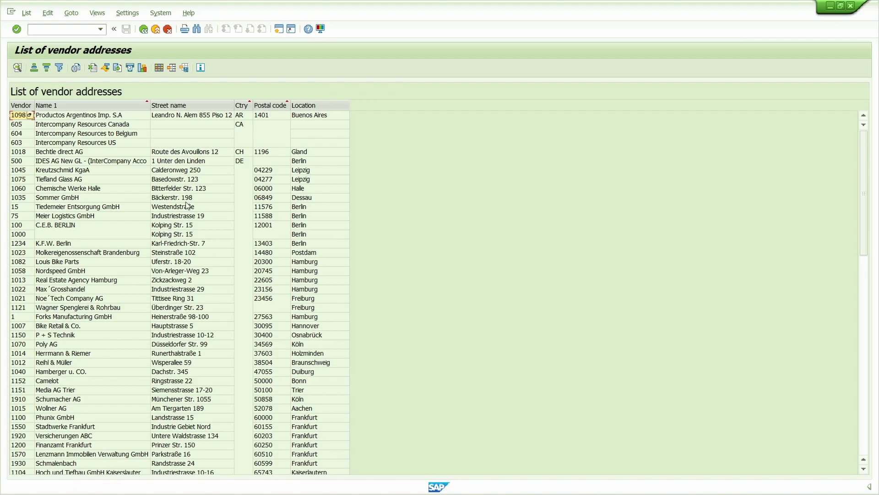